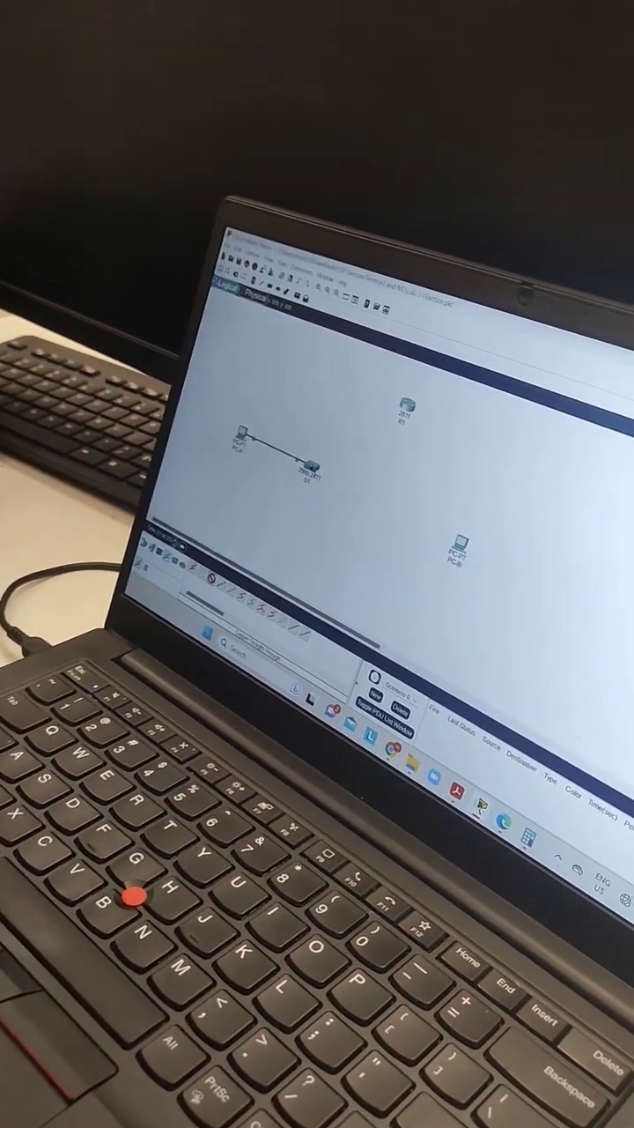
- Begin the copper cable link at switch S1's port, heading toward router R1
{"action": "left_click", "coordinate": [321, 460]}
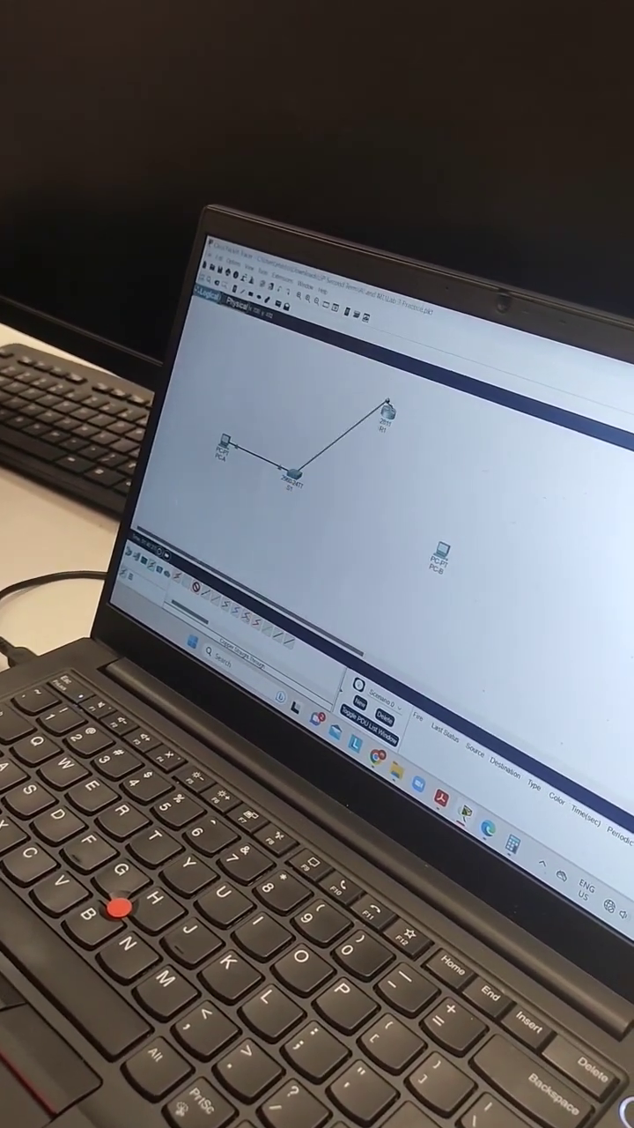